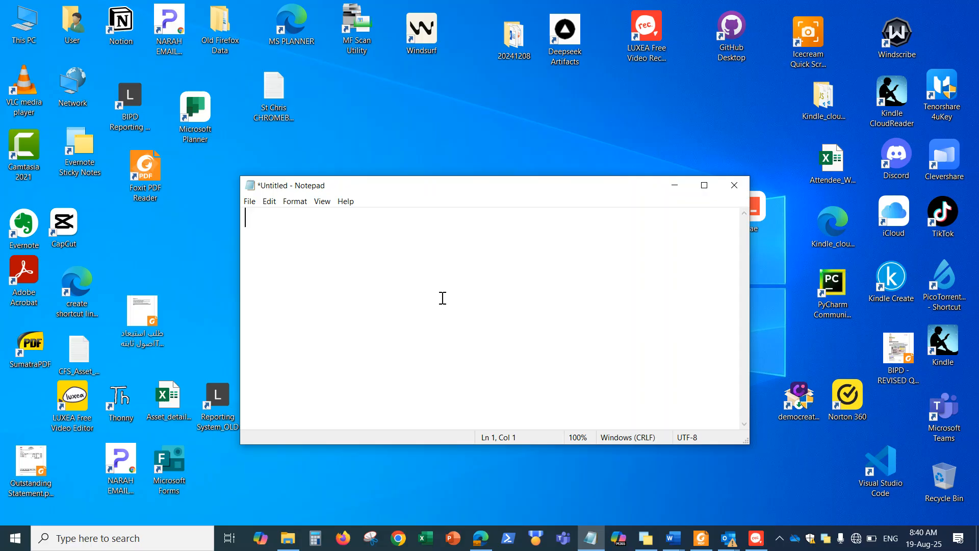
Write the note "- How to create forms online using Microsoft Forms with Copilot - AI tool from Microsoft.".
type("- How to create")
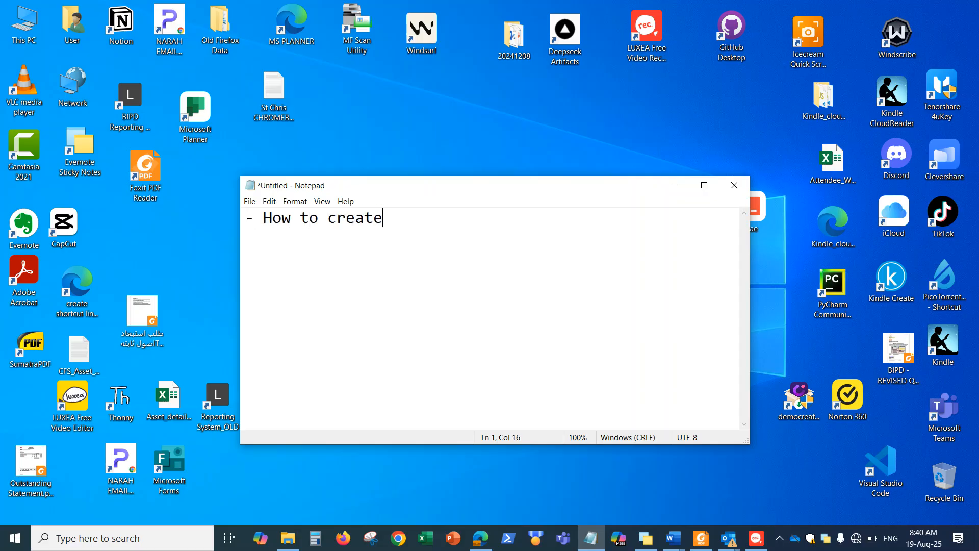
type(" forms on line using Microsoft Forms wi")
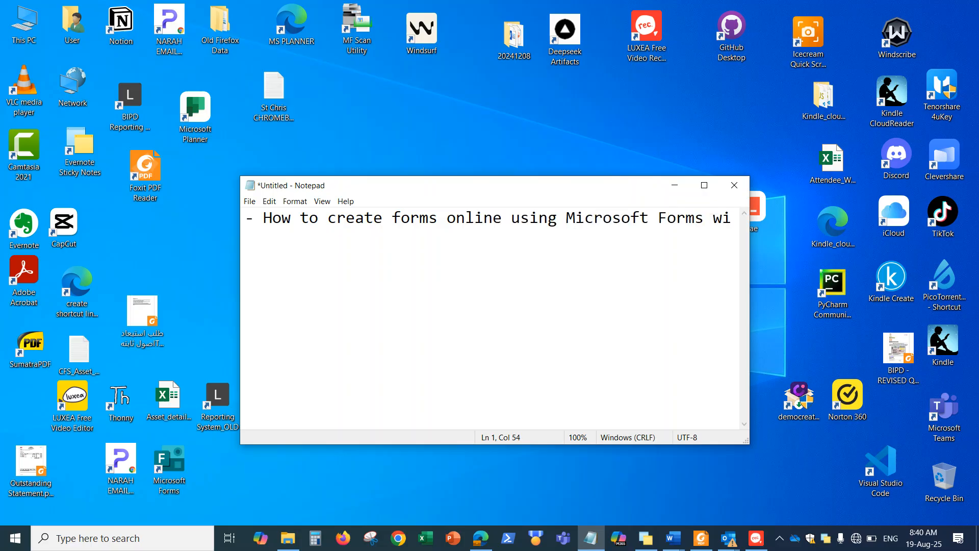
type("th Copilot - AI tool from Micro")
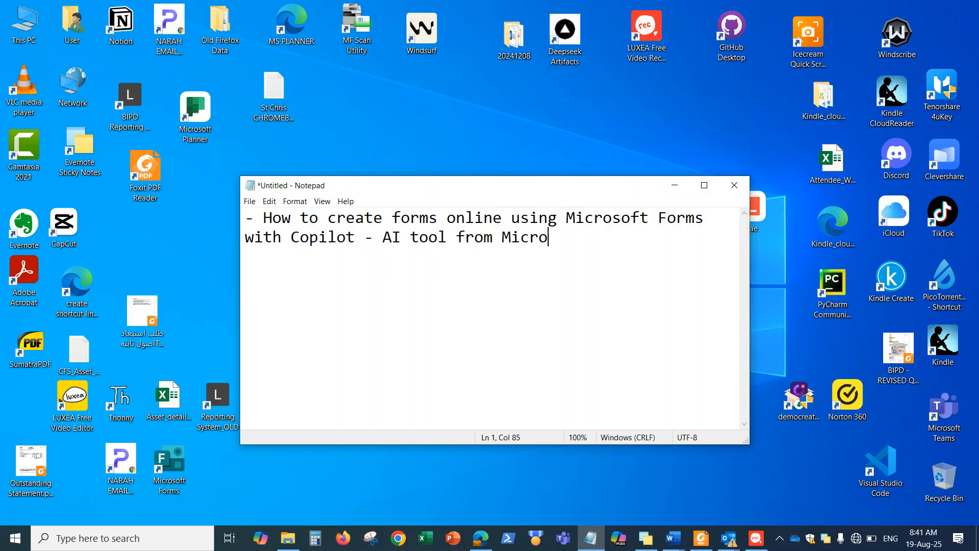
type("soft.")
Add "- You need have a Copilot M365 license for this." and, after a blank line, "- Demo how to create an online form from an existing Word document.".
type("- You need have")
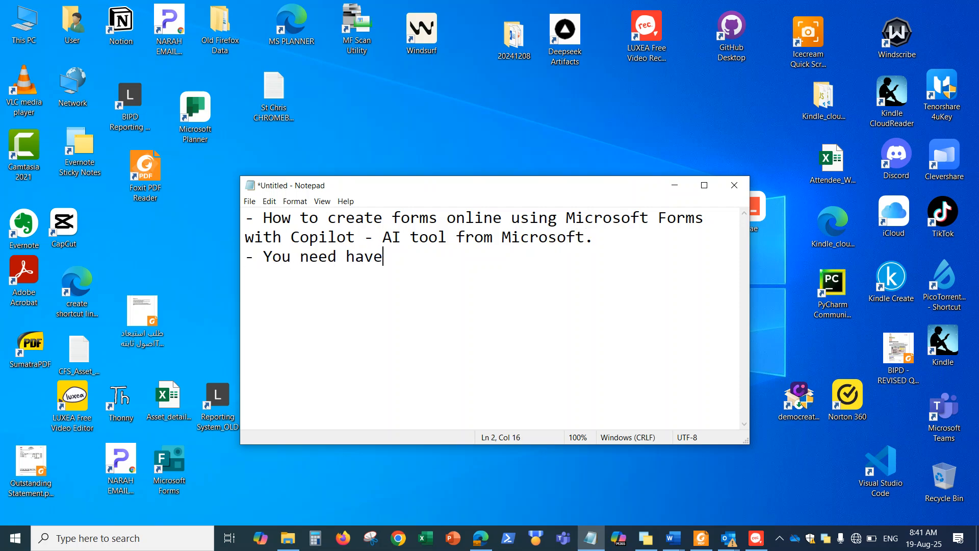
type(" a Copilot M36")
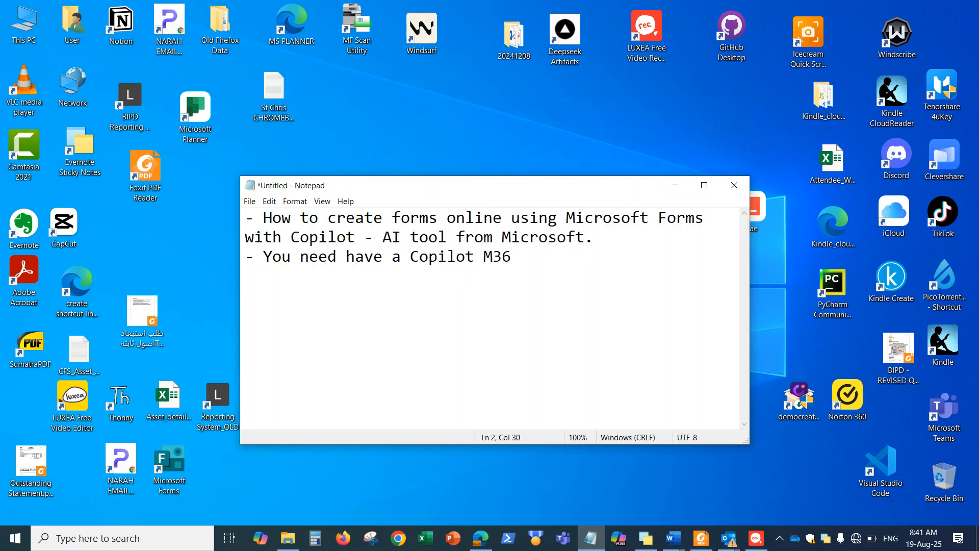
type("5 license for this.")
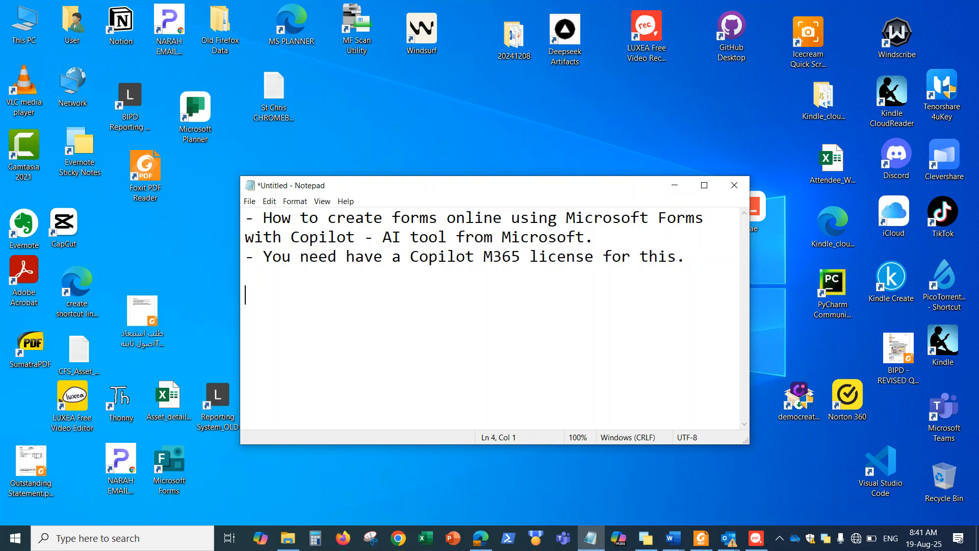
type("Demo how to create an online form from an existing Word document.")
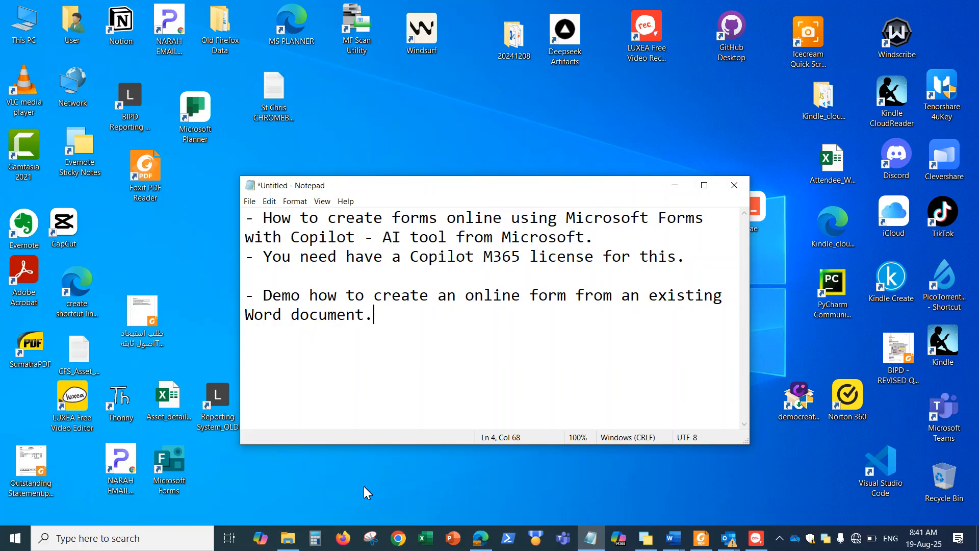
Switch to Survey_Sample.docx in Word and review the opening survey questions, especially question 1 and its three answer options.
mouse_move(673, 542)
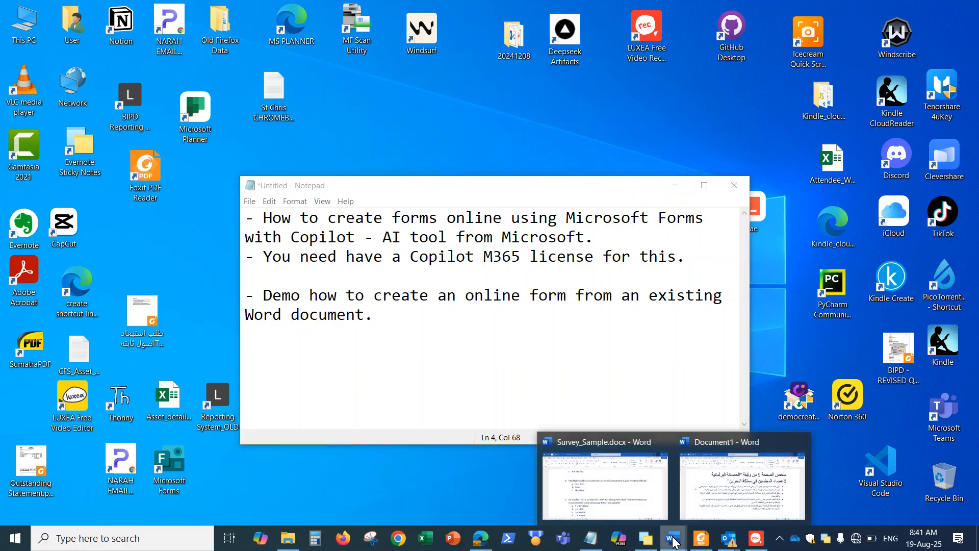
left_click(635, 474)
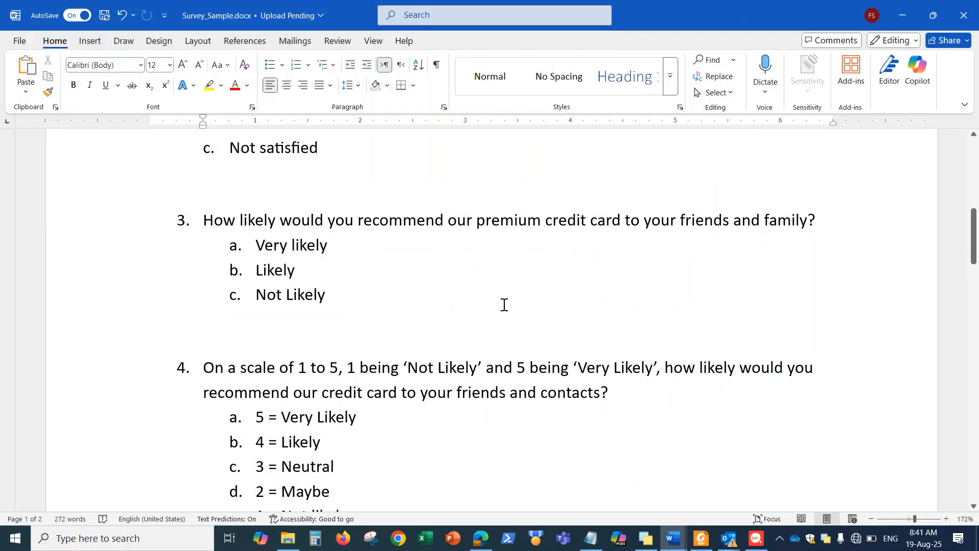
scroll(548, 310, "up", 8)
scroll(548, 310, "down", 4)
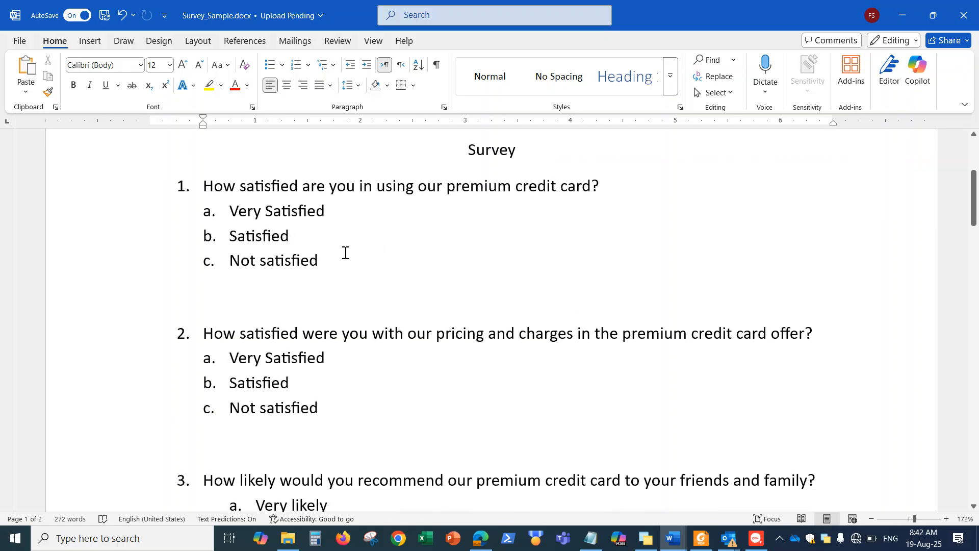
scroll(535, 320, "down", 4)
scroll(537, 318, "up", 1)
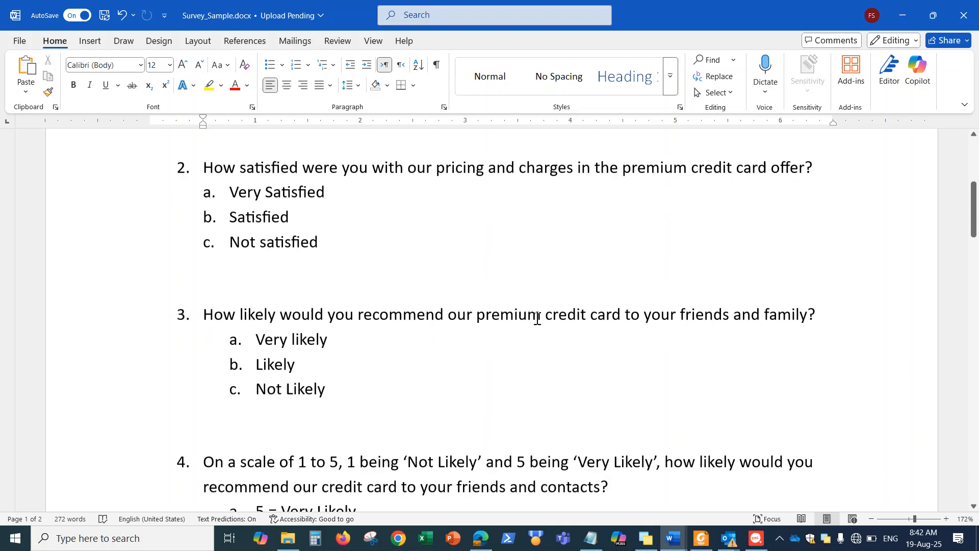
scroll(537, 318, "up", 3)
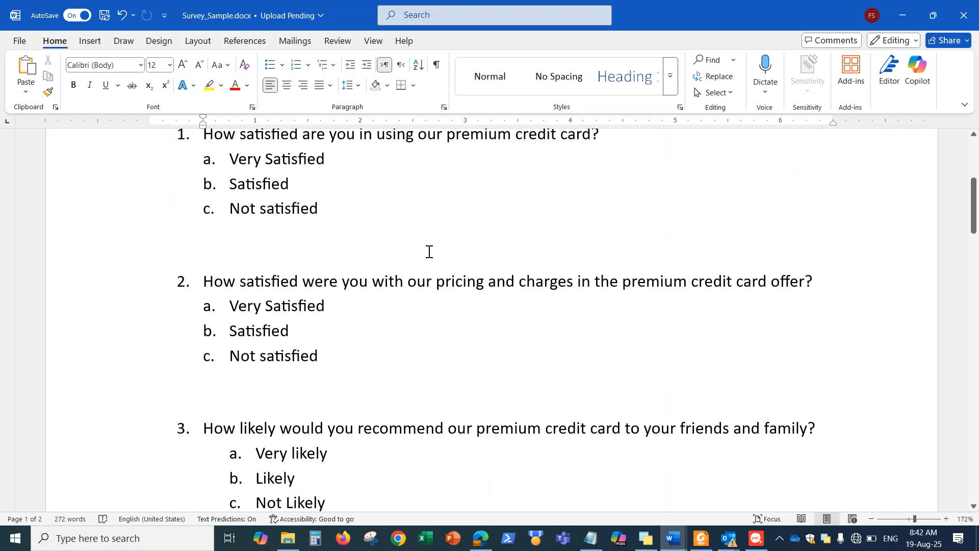
scroll(485, 239, "up", 3)
left_click_drag(203, 289, 556, 292)
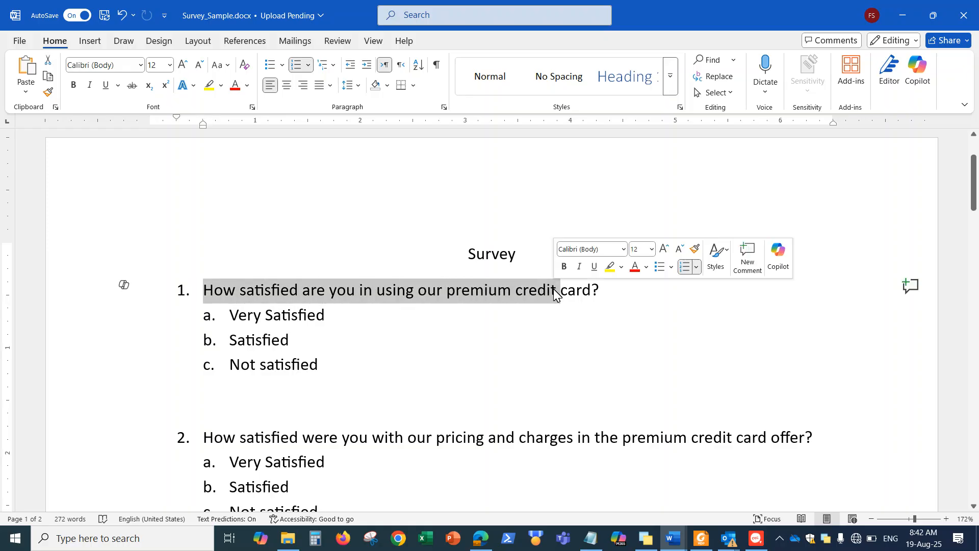
left_click_drag(231, 315, 345, 320)
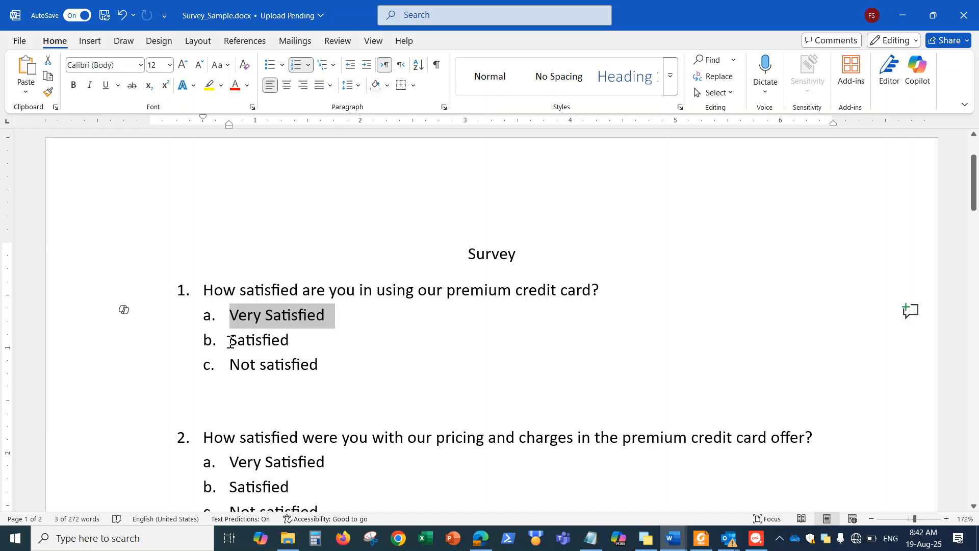
left_click_drag(232, 340, 299, 339)
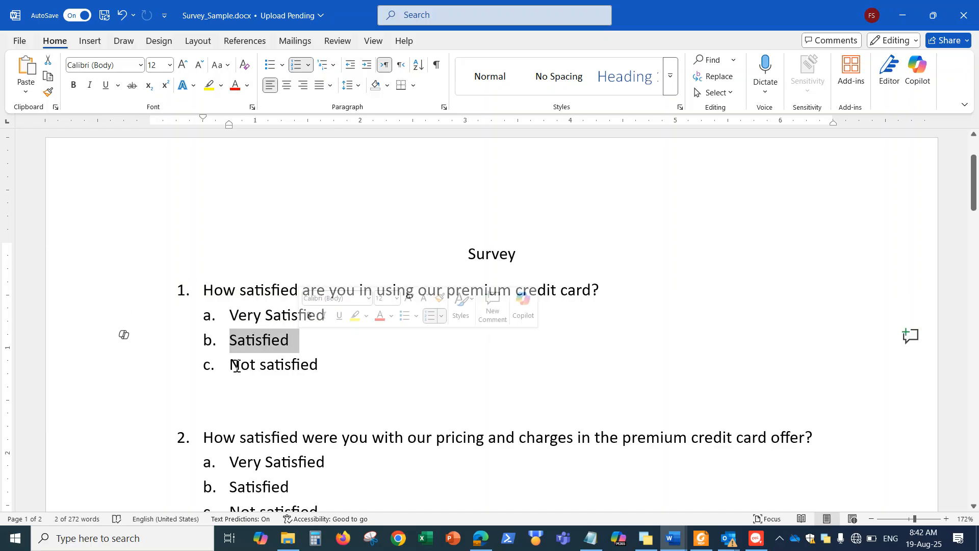
left_click_drag(246, 365, 406, 372)
Review the remaining questions through to question 9, including the rating-scale answers of question 4.
scroll(474, 360, "down", 15)
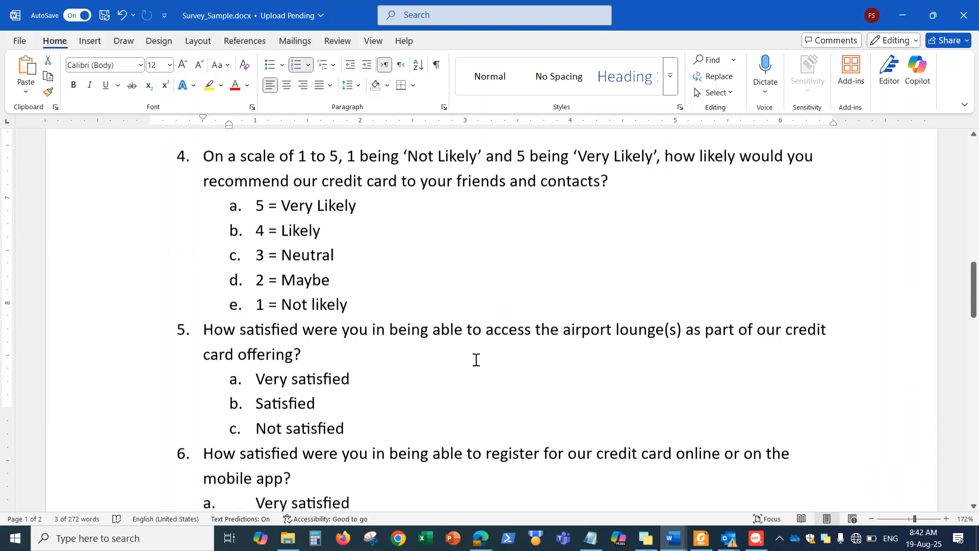
scroll(476, 360, "down", 10)
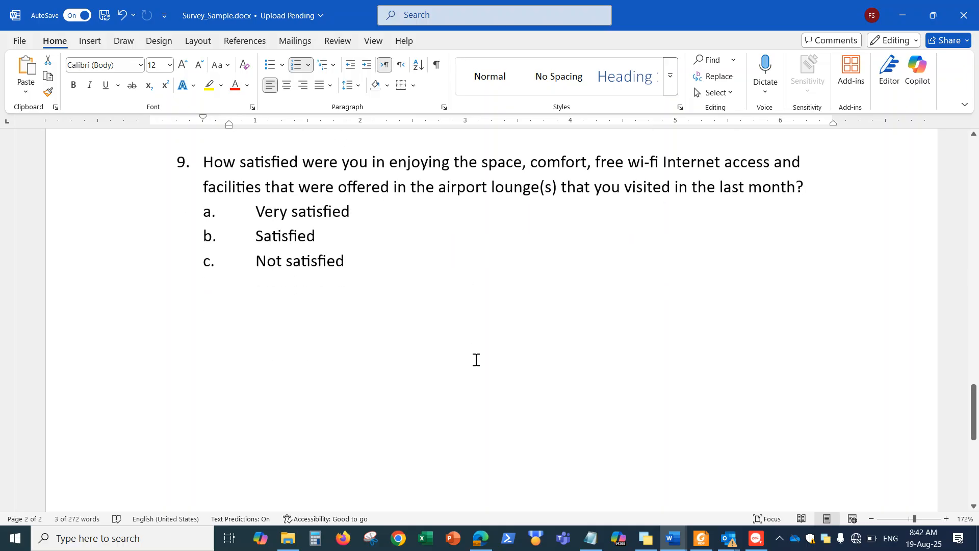
scroll(475, 359, "down", 3)
scroll(476, 360, "up", 7)
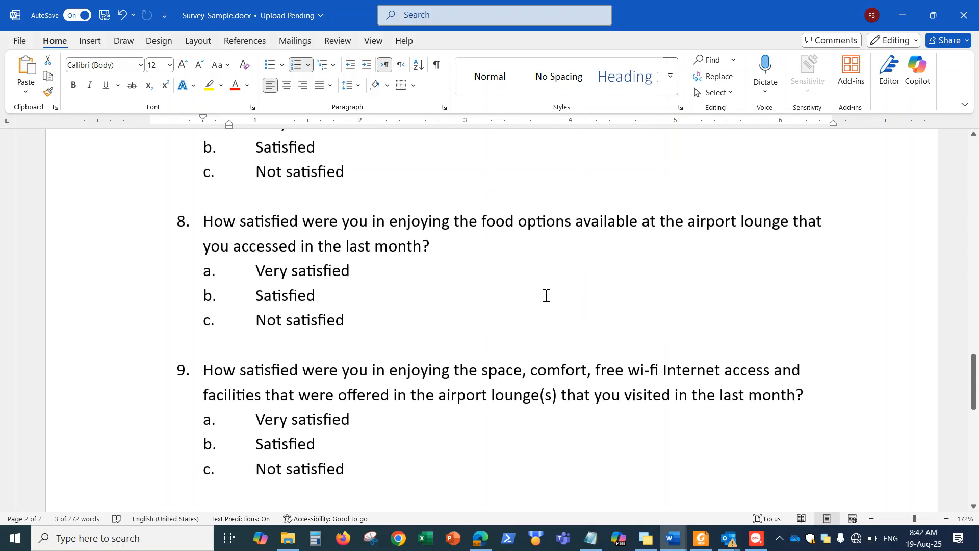
scroll(636, 293, "up", 7)
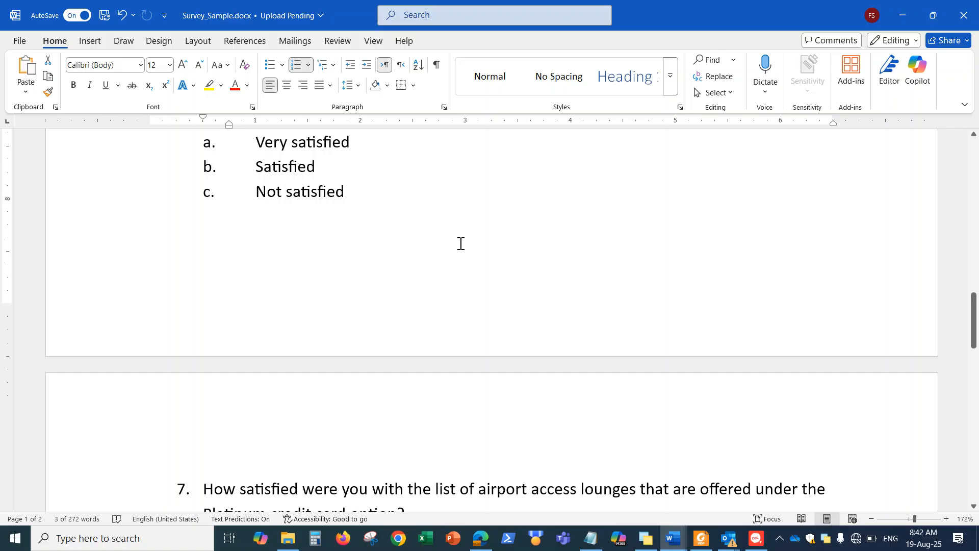
scroll(460, 243, "up", 8)
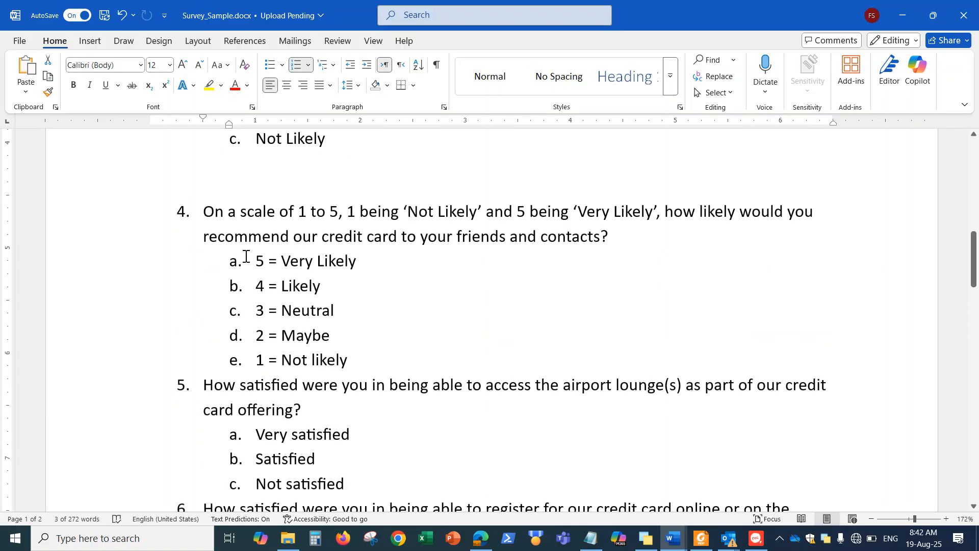
left_click_drag(254, 258, 353, 369)
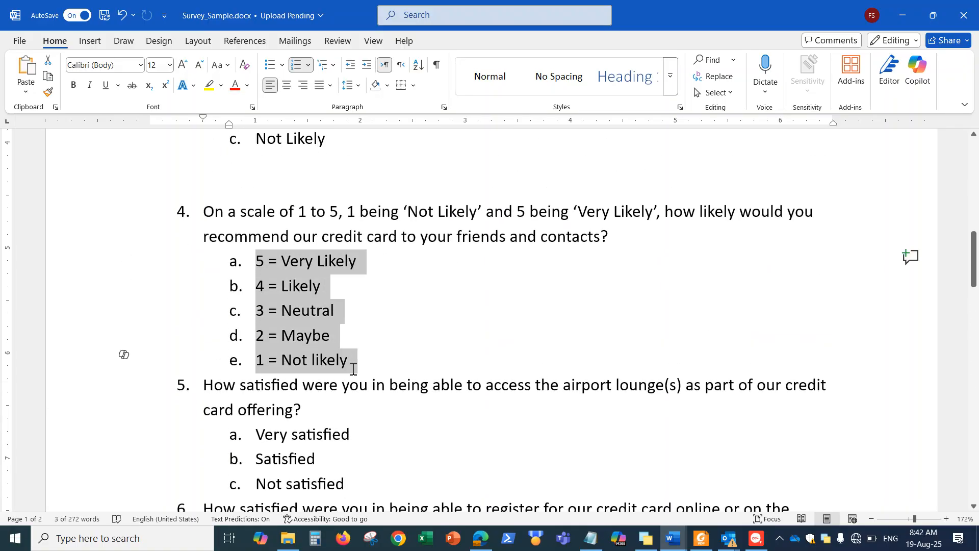
left_click(679, 289)
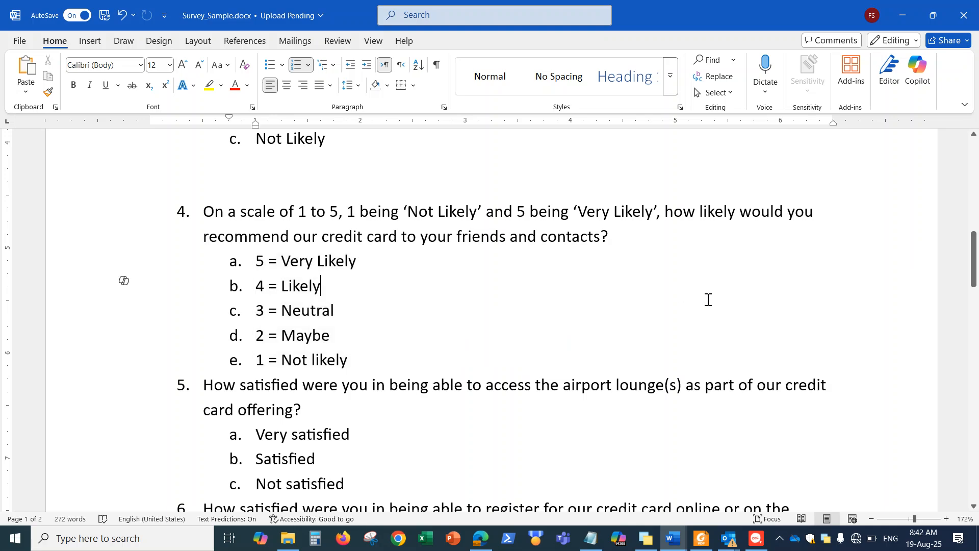
scroll(718, 301, "up", 8)
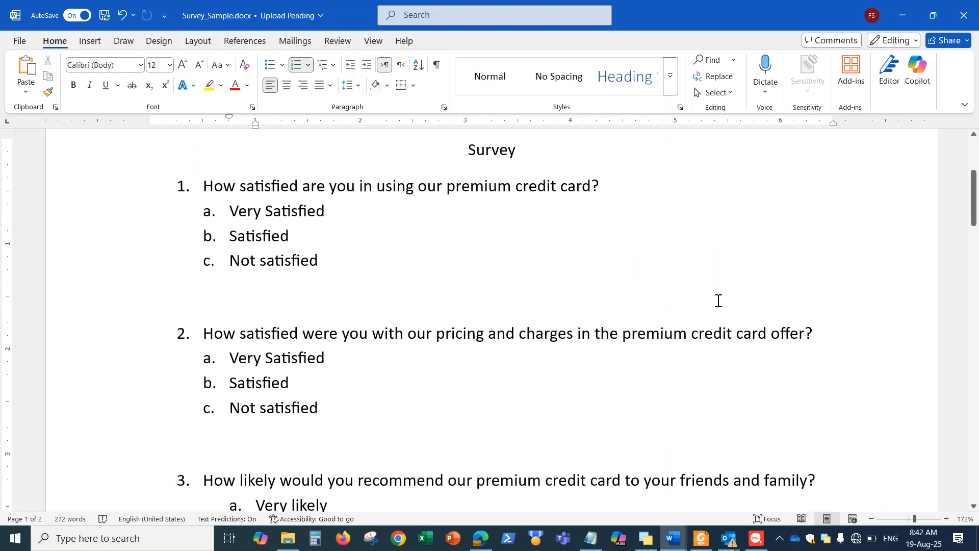
scroll(717, 300, "up", 4)
scroll(714, 316, "down", 5)
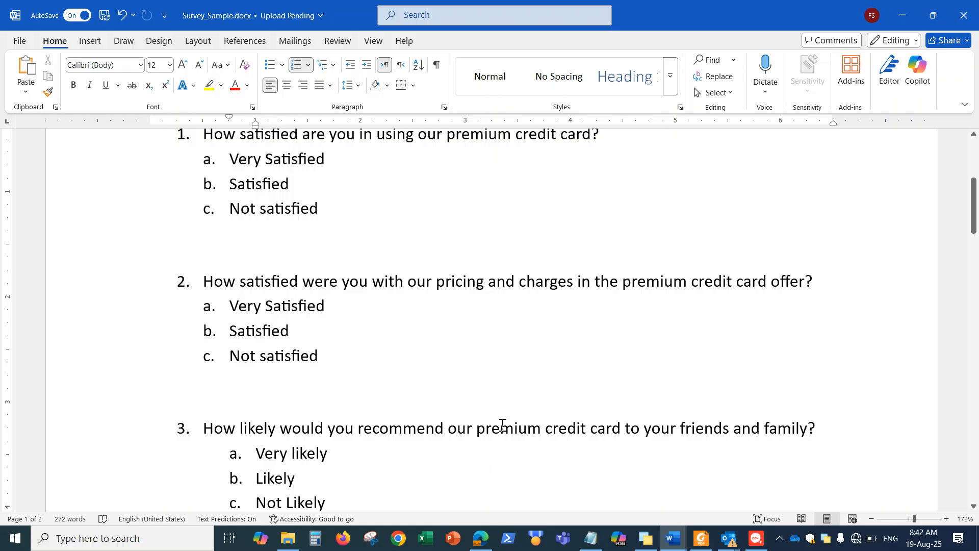
Switch to Microsoft Forms in the Edge browser and start a new form.
left_click(479, 539)
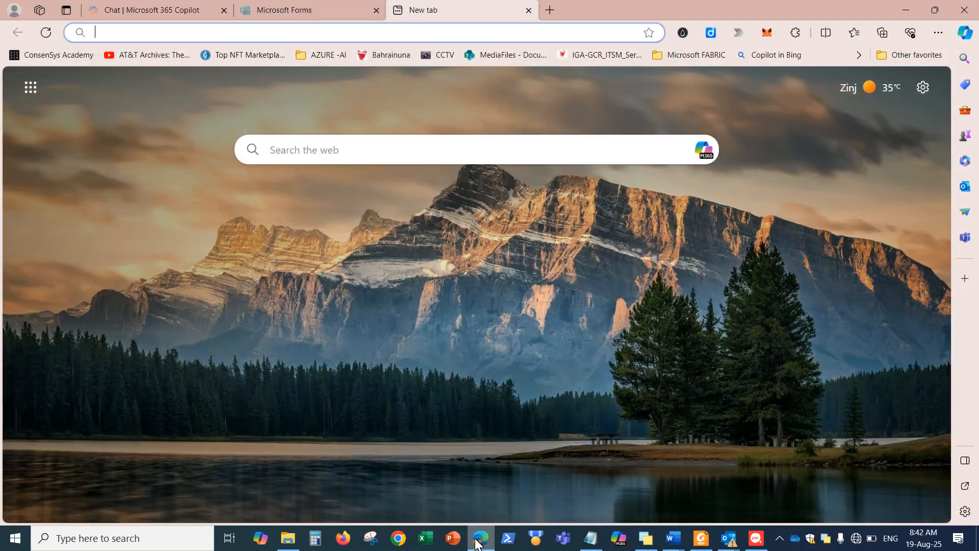
left_click(294, 11)
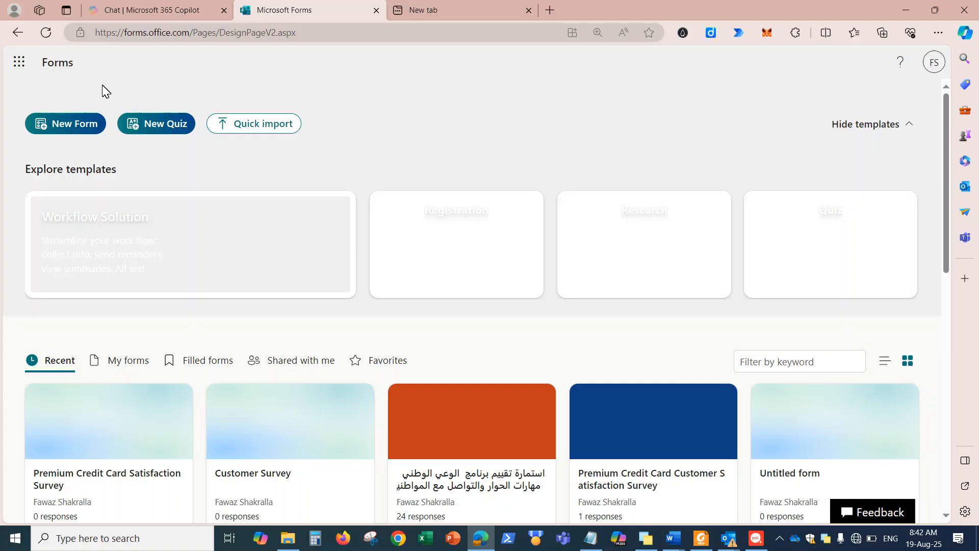
left_click(82, 134)
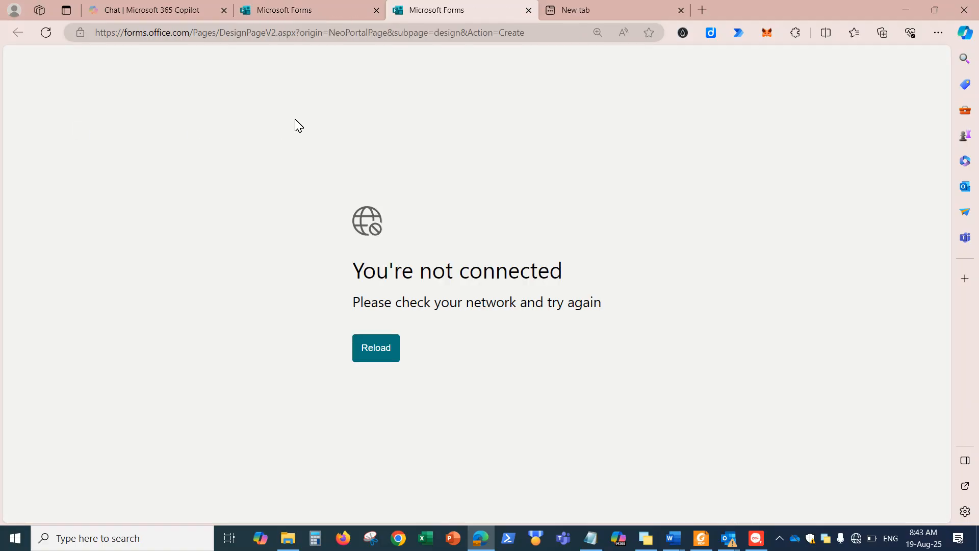
Connect the computer to the BIPD_EMP Wi-Fi network.
left_click(857, 540)
left_click(788, 182)
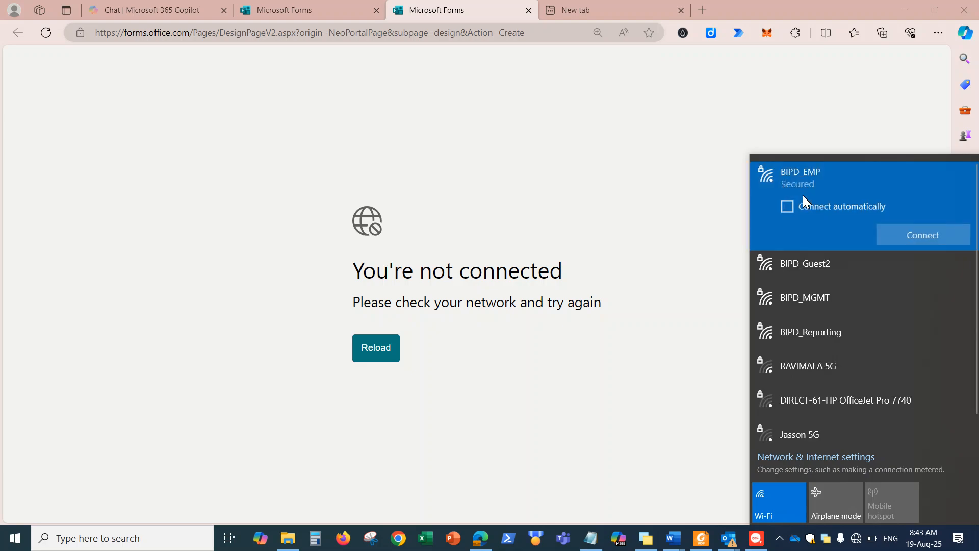
left_click(918, 233)
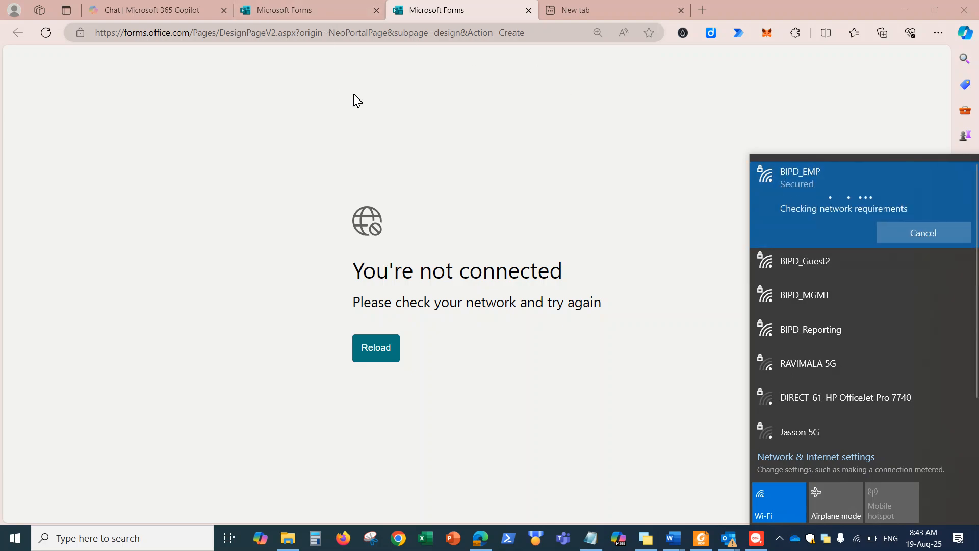
left_click(479, 155)
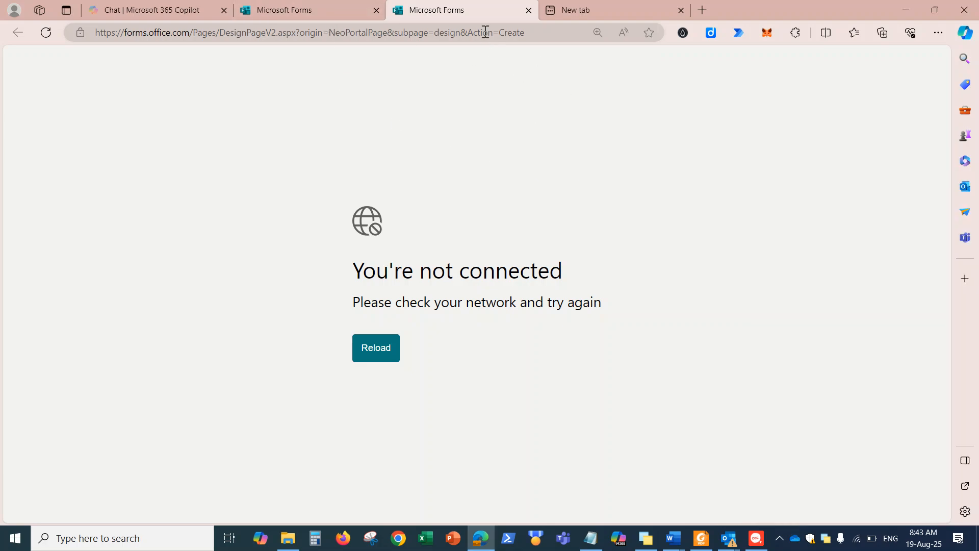
Reload the new form's design page and check the form's title and save status.
left_click(485, 33)
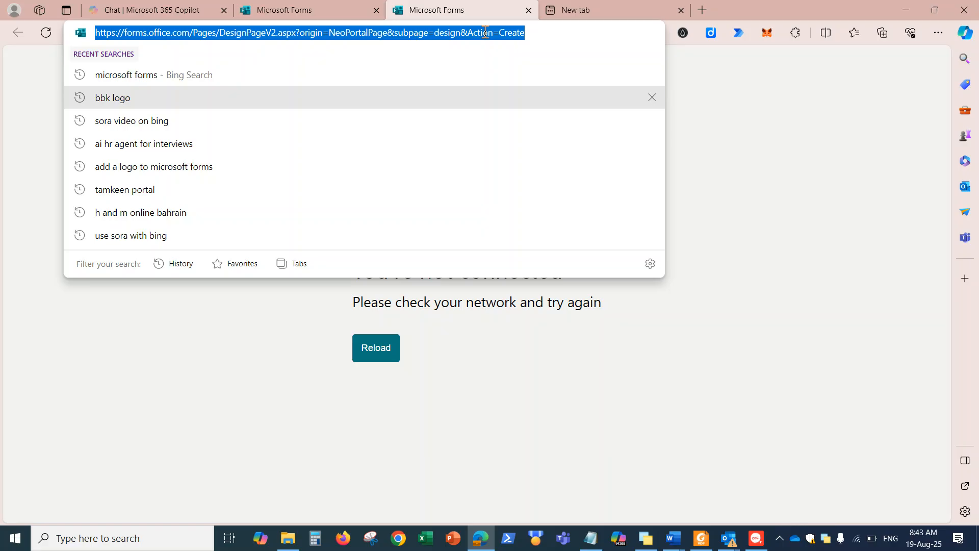
key("Return")
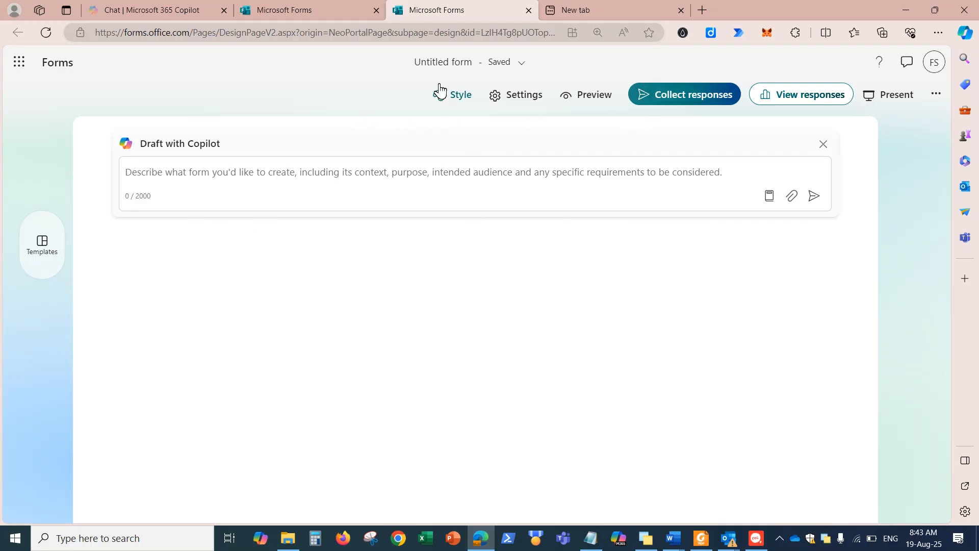
left_click(466, 65)
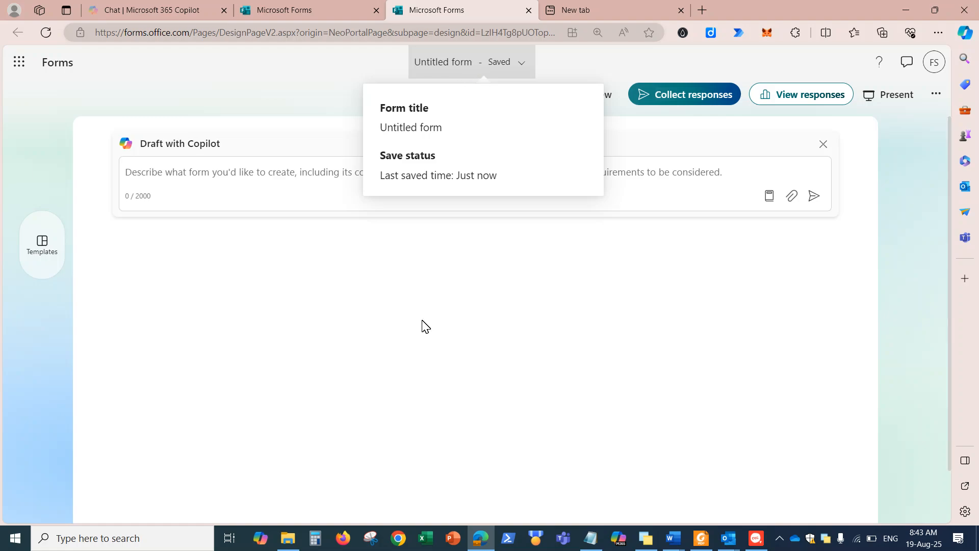
left_click(339, 312)
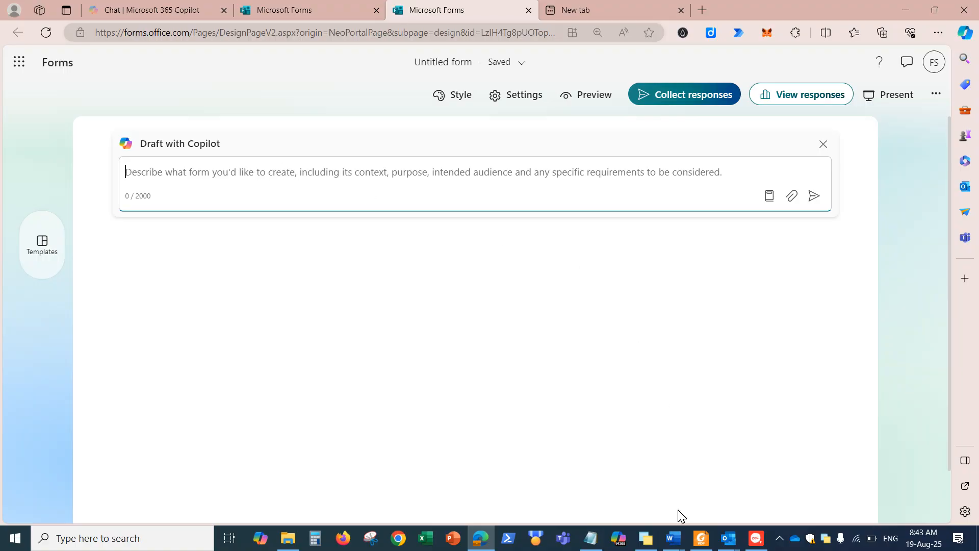
Switch back to the Survey_Sample.docx document in Word.
mouse_move(673, 538)
left_click(635, 503)
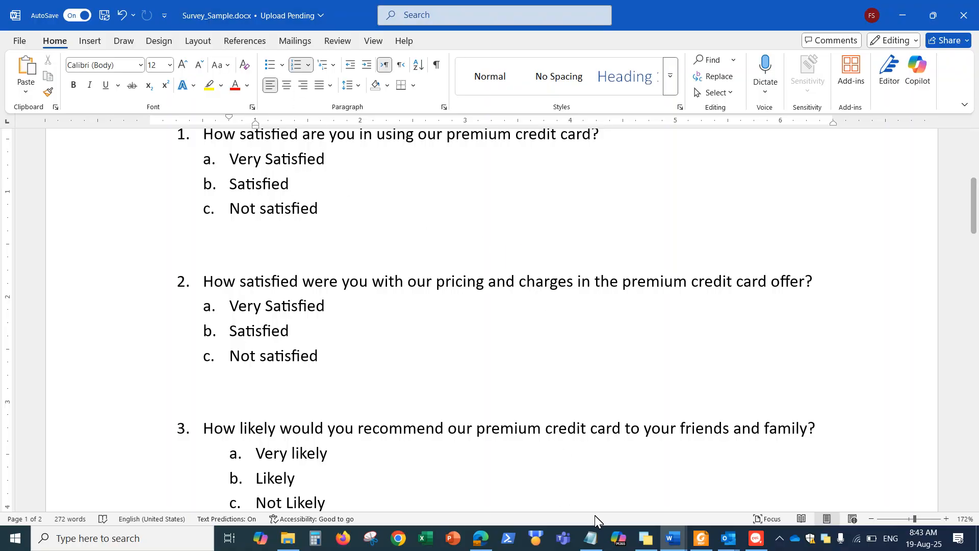
Switch to the Notepad notes and add the line "- Make sure the Sample Document is saved to your OneDrive.".
left_click(593, 539)
key("Return")
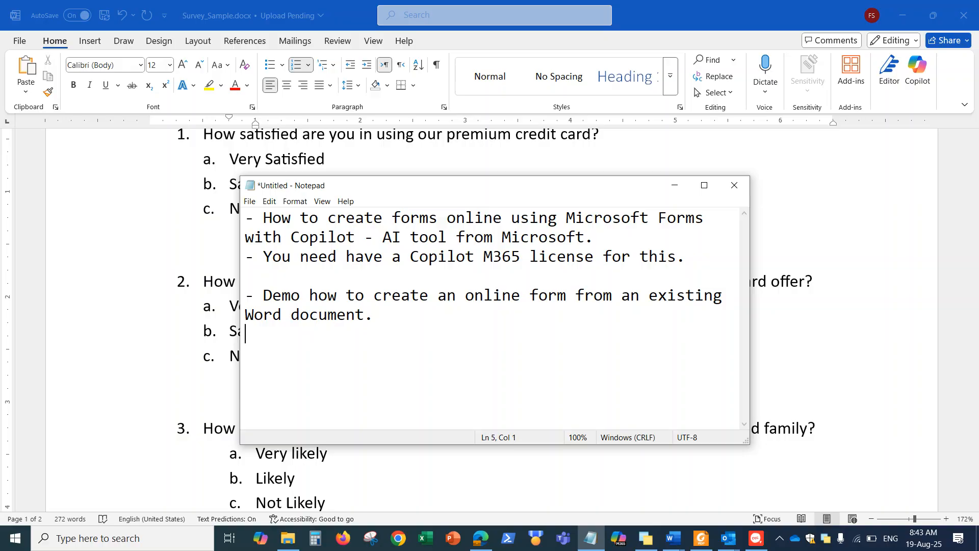
type("- Make sure the Sample Document is saved to your OneDrive.")
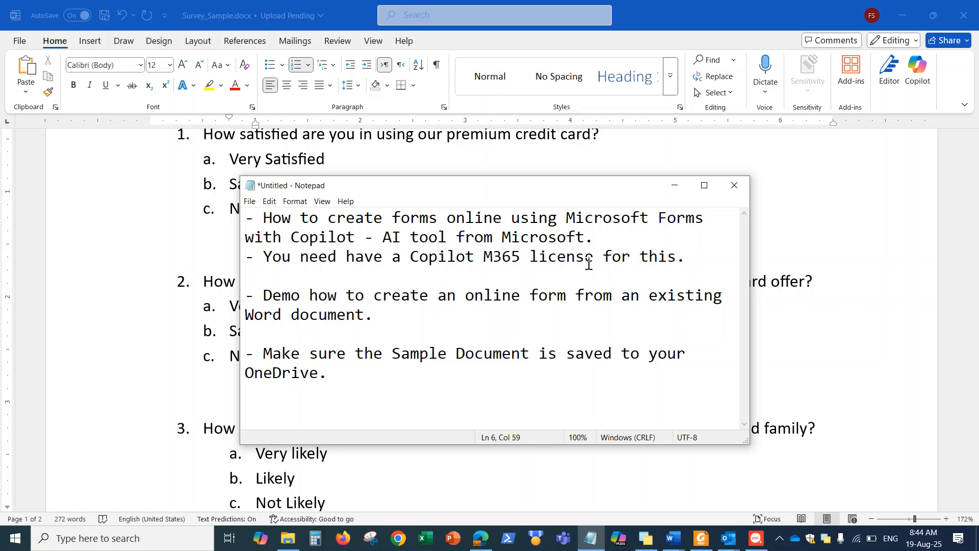
left_click(673, 186)
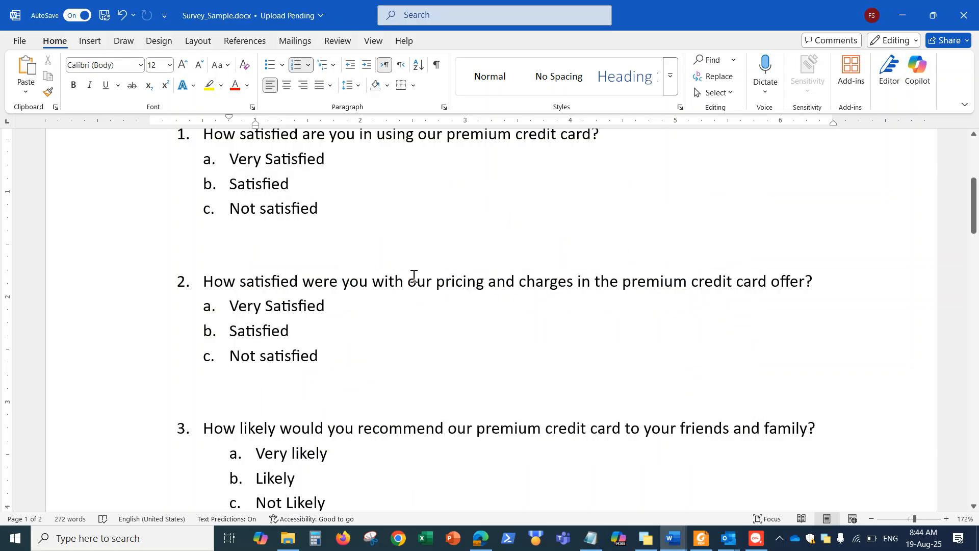
Return to Microsoft Forms and have Copilot draft a form with the prompt "Create a form from this file" referencing Survey_Sample.docx.
left_click(901, 16)
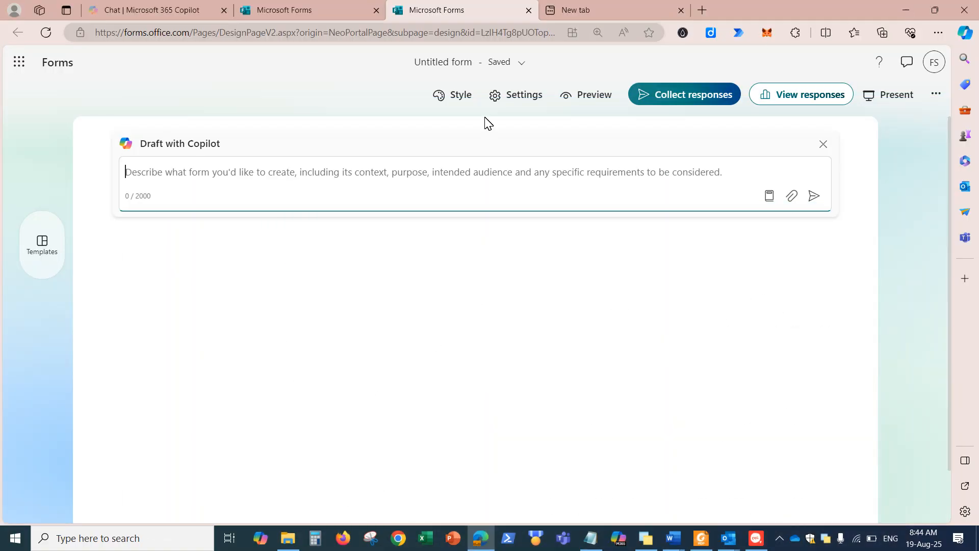
type("create a fo")
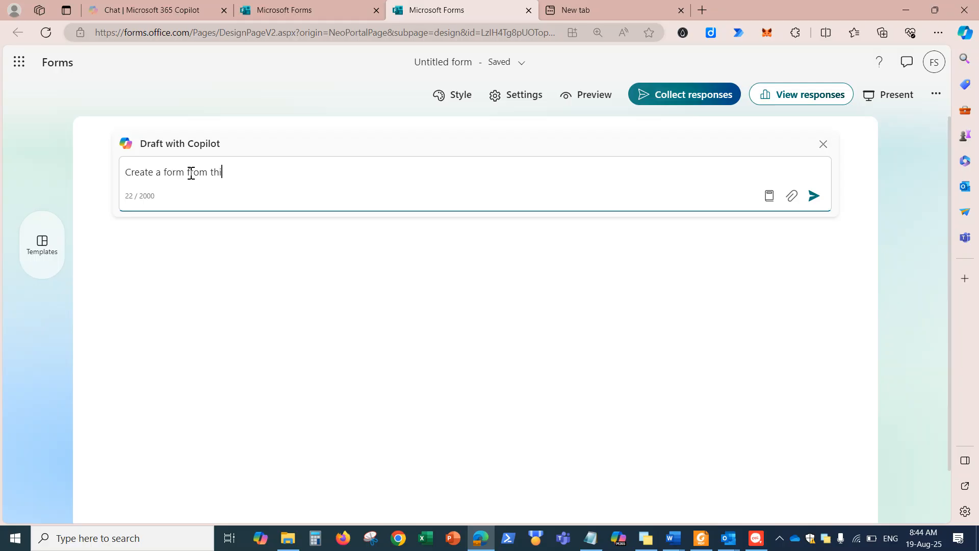
type("rm from this file /")
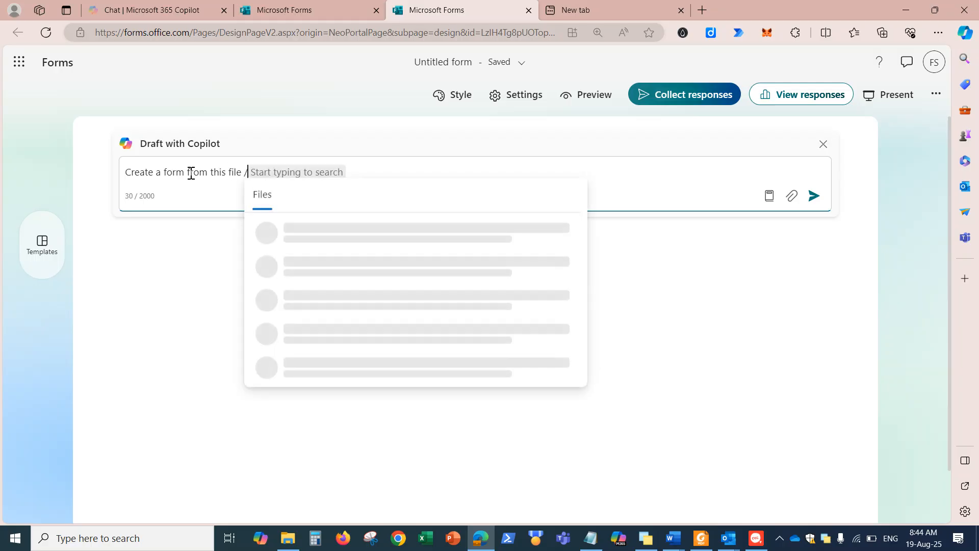
type("s")
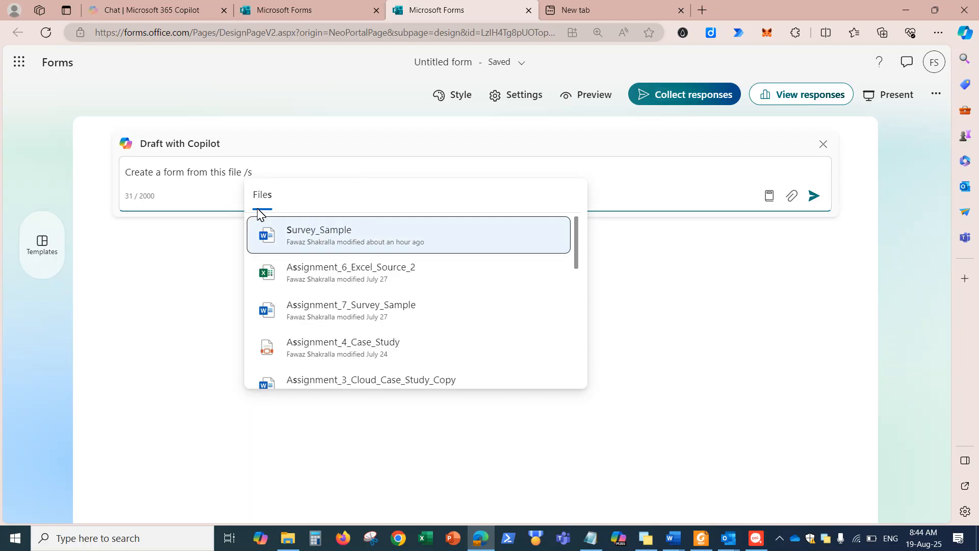
left_click(331, 244)
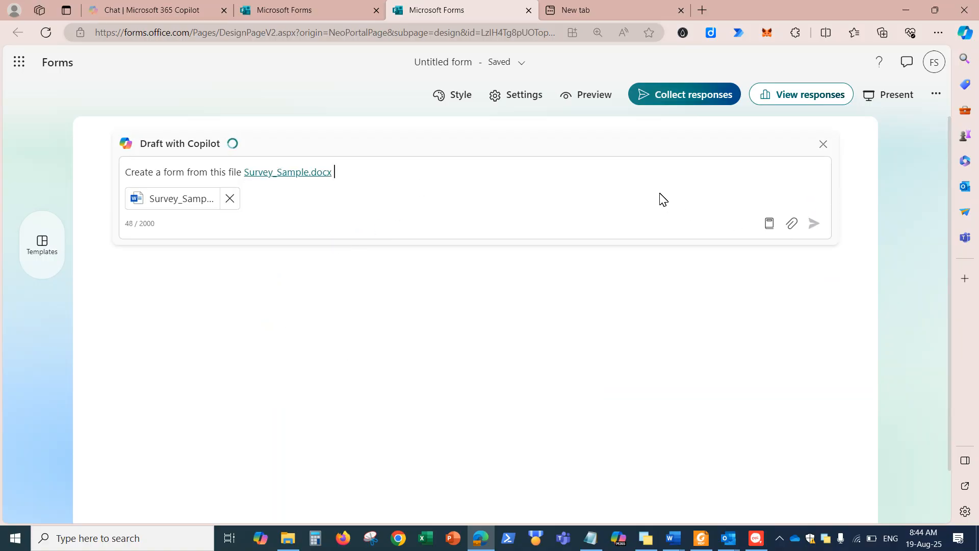
left_click(815, 223)
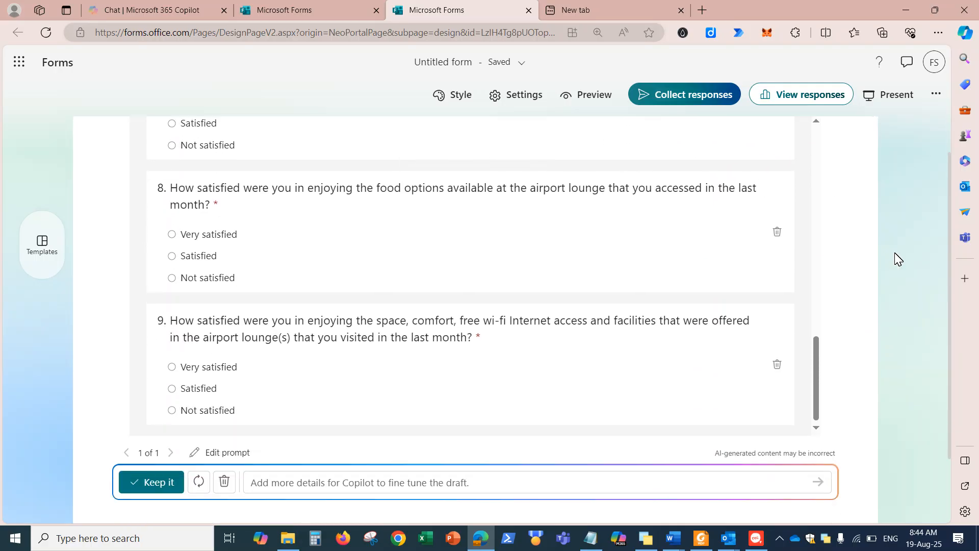
Have Copilot regenerate the draft with "Please add a prompt at the top of the form to collect the user's Name and email address".
scroll(610, 243, "up", 12)
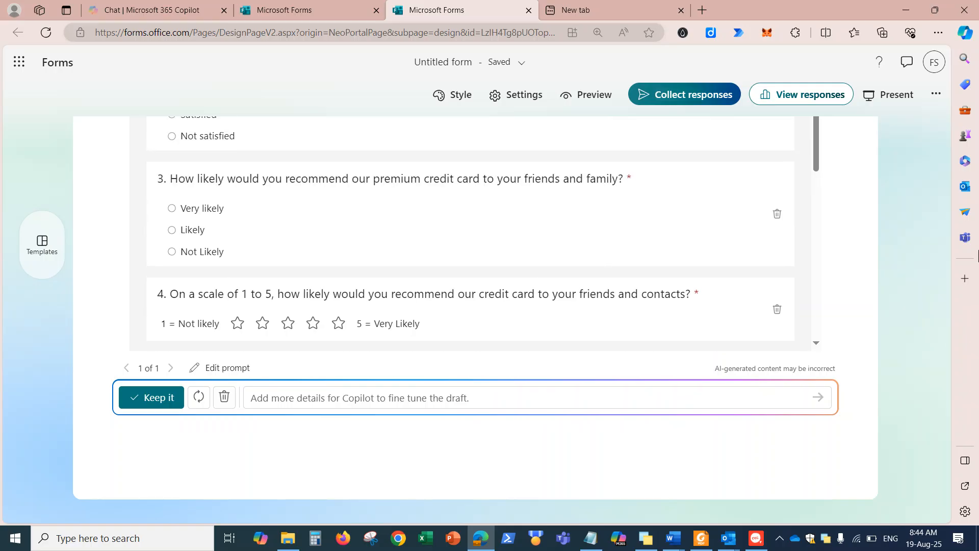
scroll(906, 199, "up", 3)
scroll(304, 230, "up", 3)
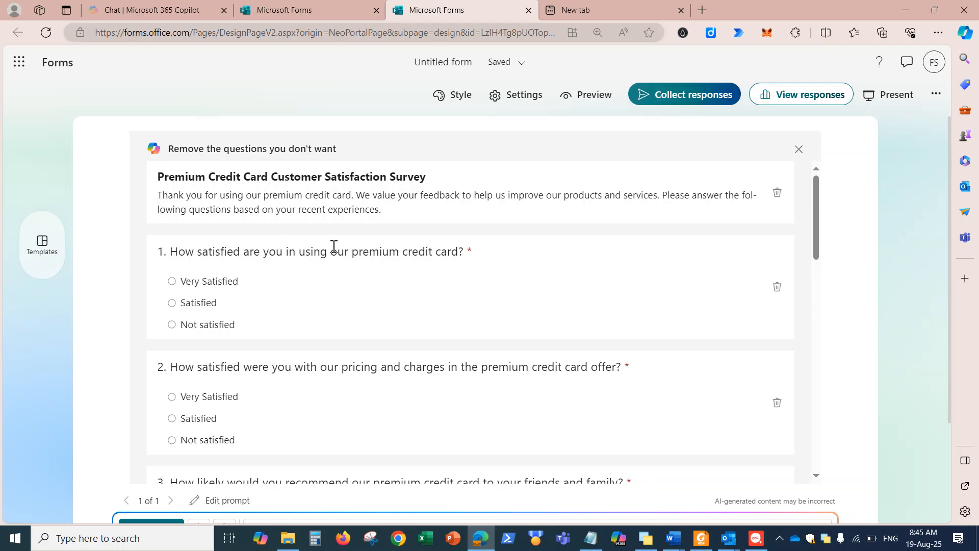
scroll(438, 305, "down", 15)
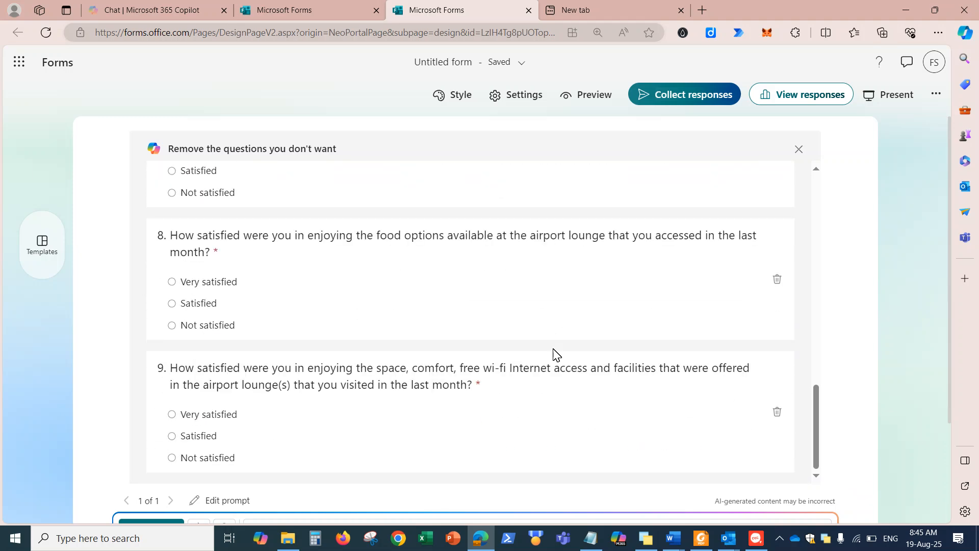
scroll(871, 410, "down", 3)
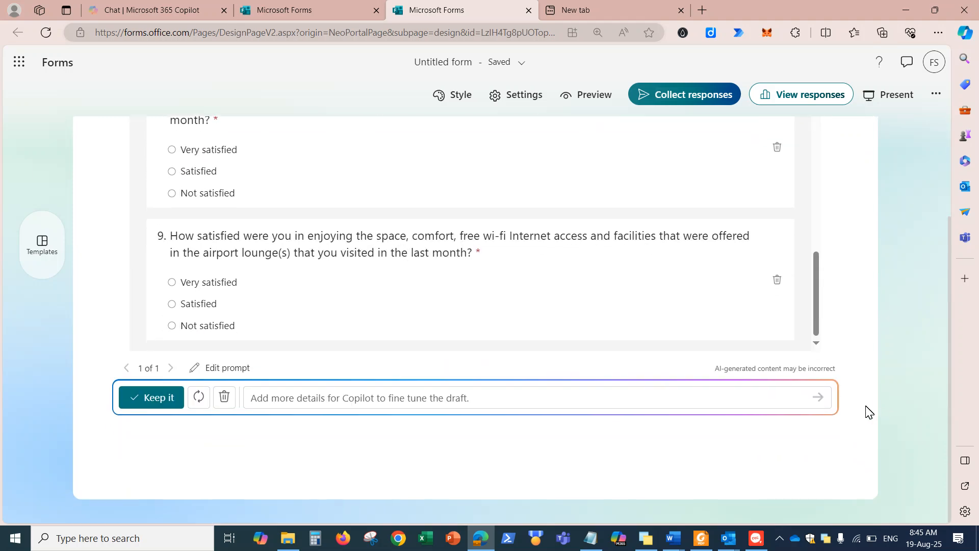
left_click(520, 398)
type("P")
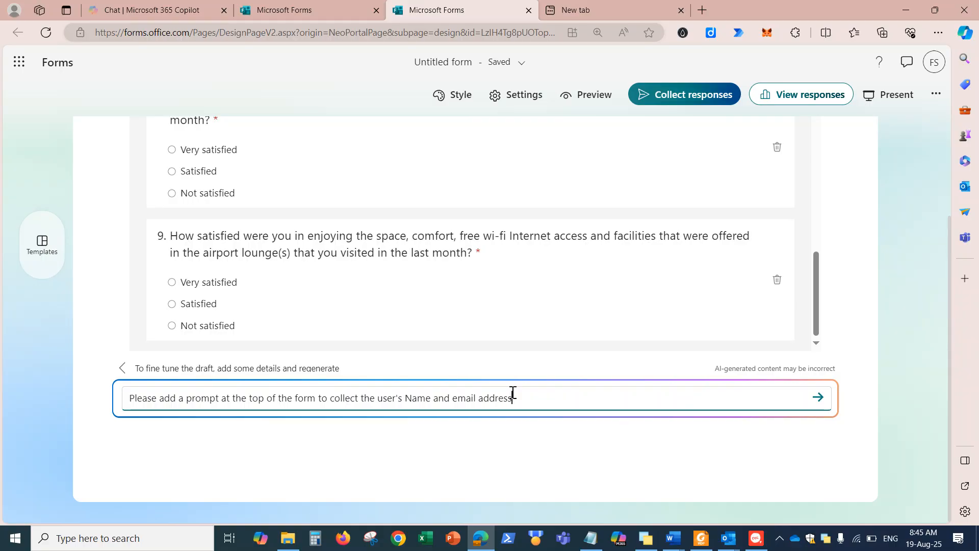
key("Return")
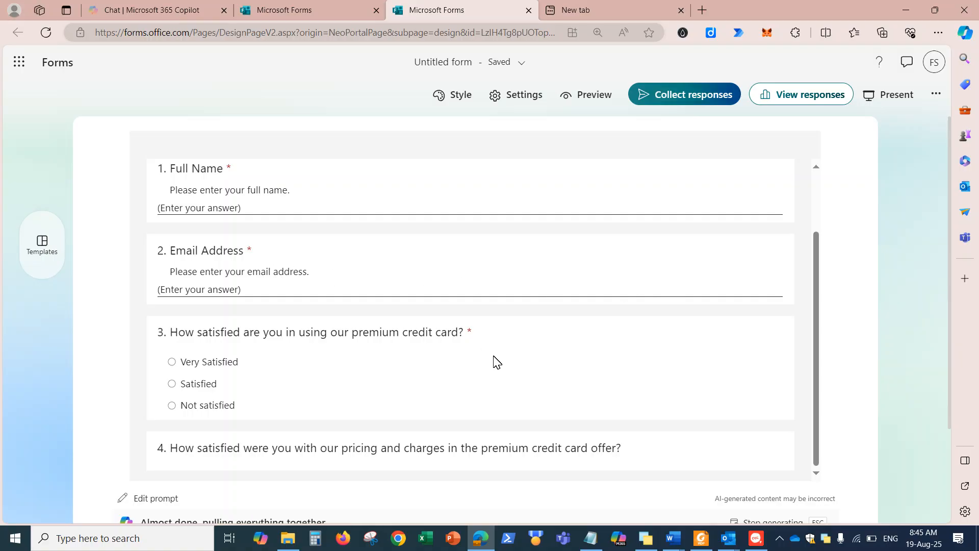
Review the regenerated survey draft from its title and contact questions through to the final airport lounge question.
scroll(861, 292, "down", 2)
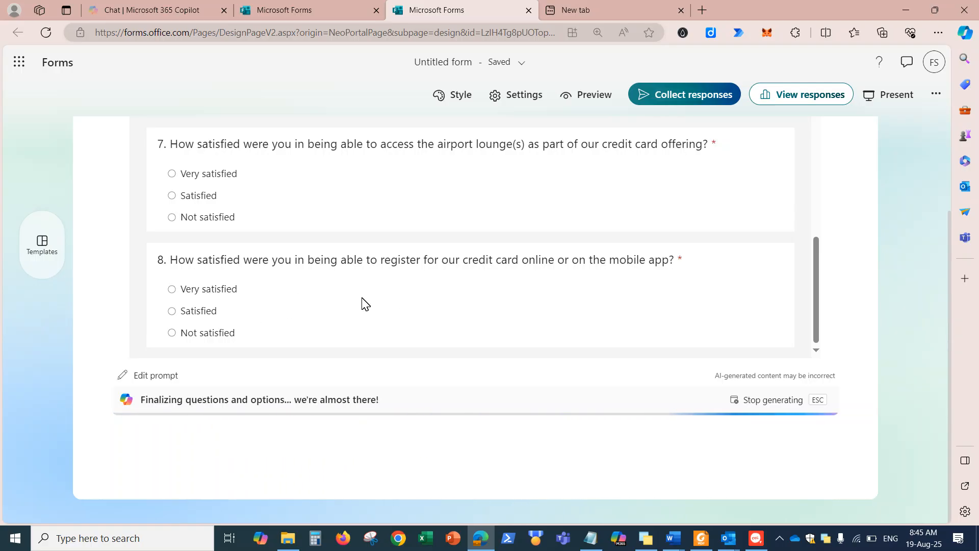
scroll(363, 299, "up", 5)
scroll(363, 300, "up", 4)
scroll(357, 299, "up", 3)
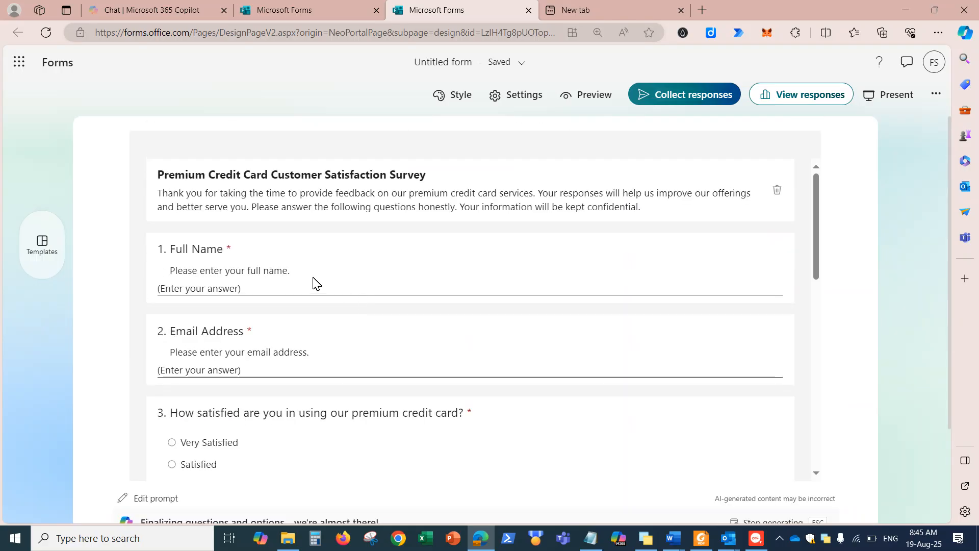
scroll(269, 266, "down", 7)
scroll(269, 266, "down", 10)
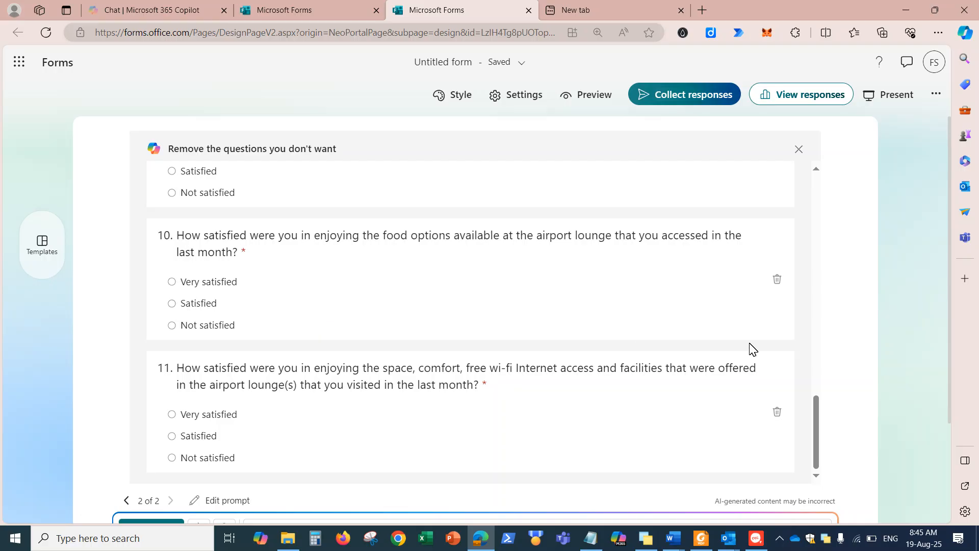
scroll(810, 321, "up", 15)
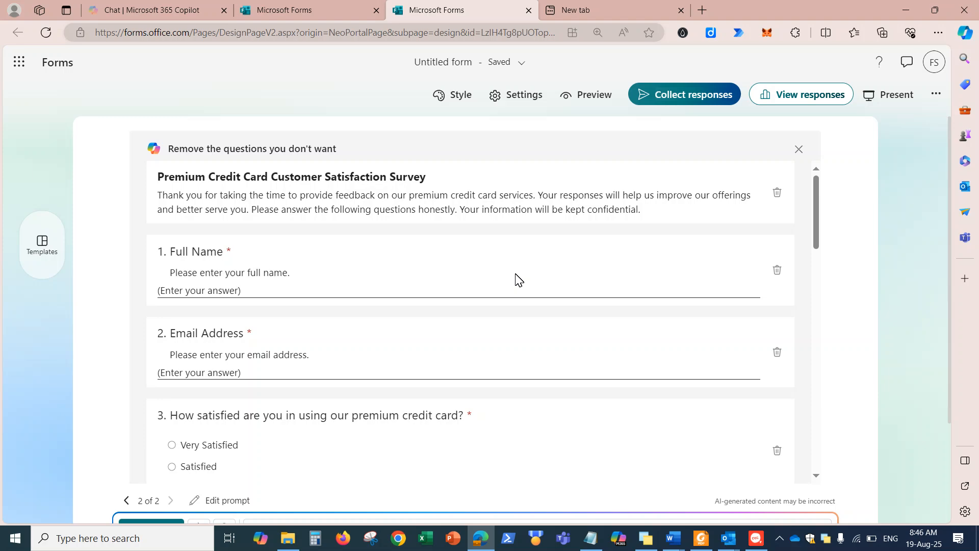
Preview the form in computer view, then go back to the design page and look through the Copilot draft's questions.
left_click(595, 96)
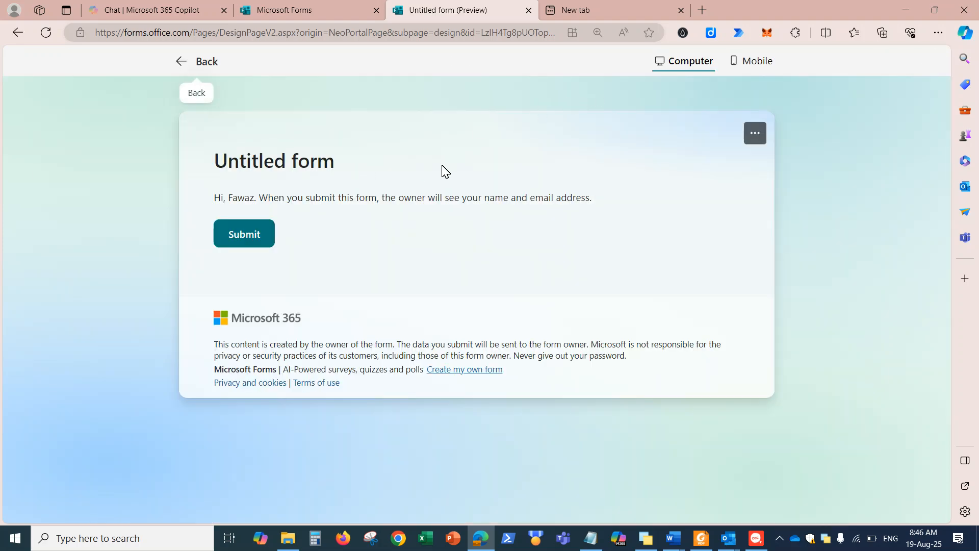
left_click(184, 63)
scroll(427, 282, "up", 20)
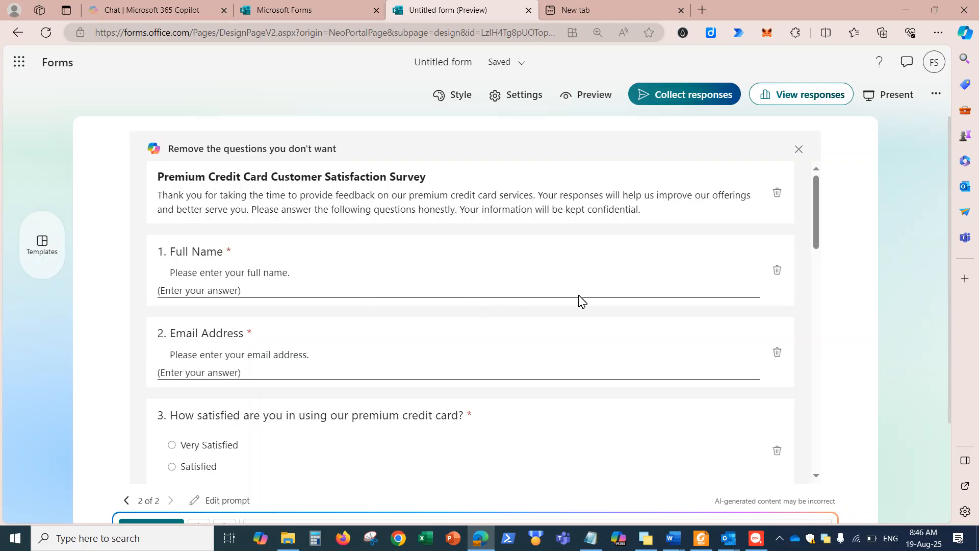
scroll(620, 299, "down", 12)
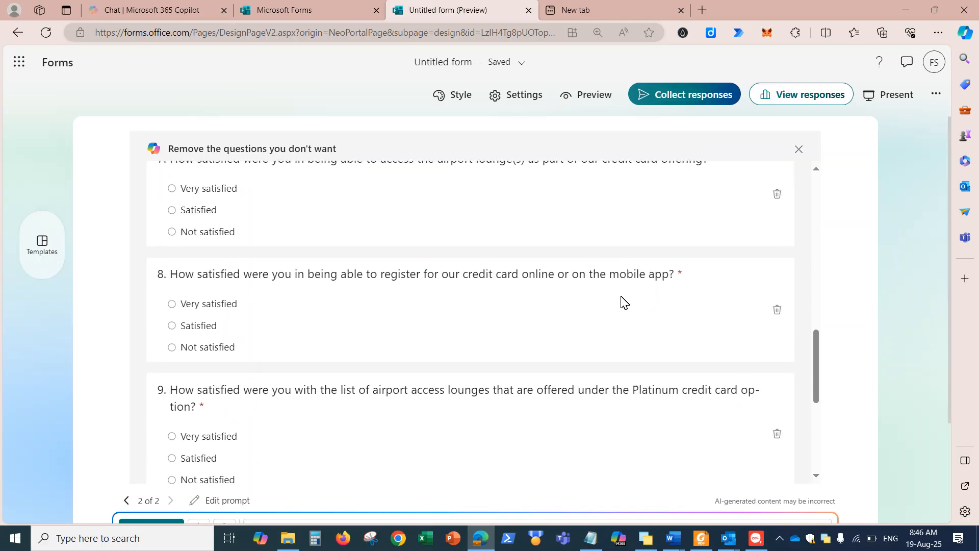